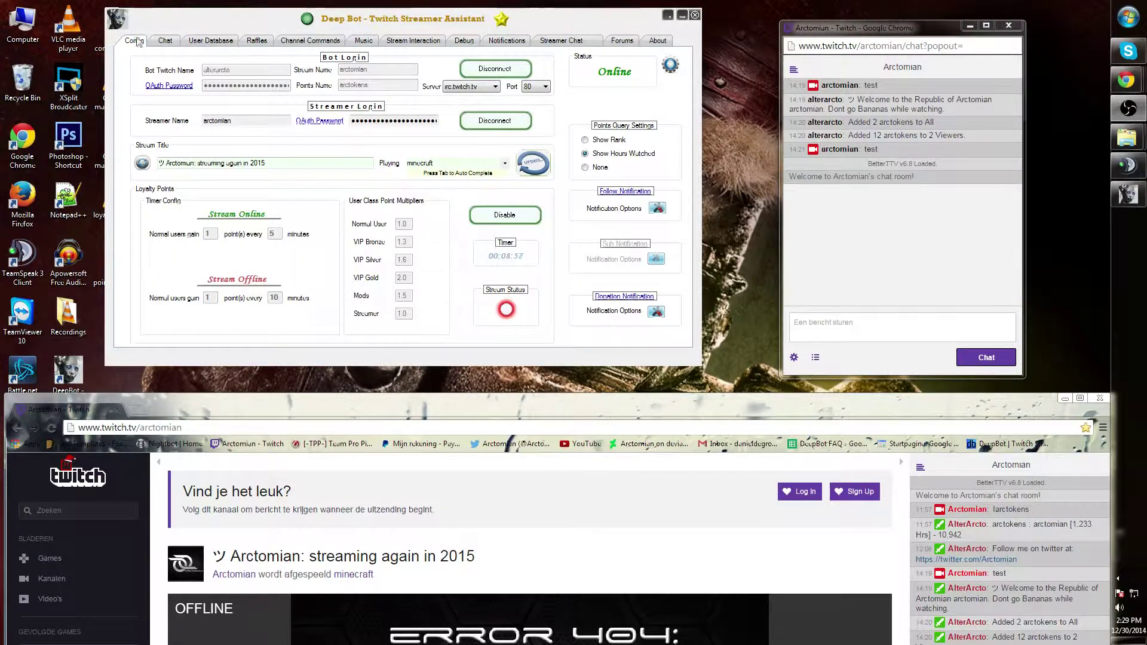
Step: Show the bot's chat view and send the message "test" in the pop-out Twitch chat
left_click(167, 42)
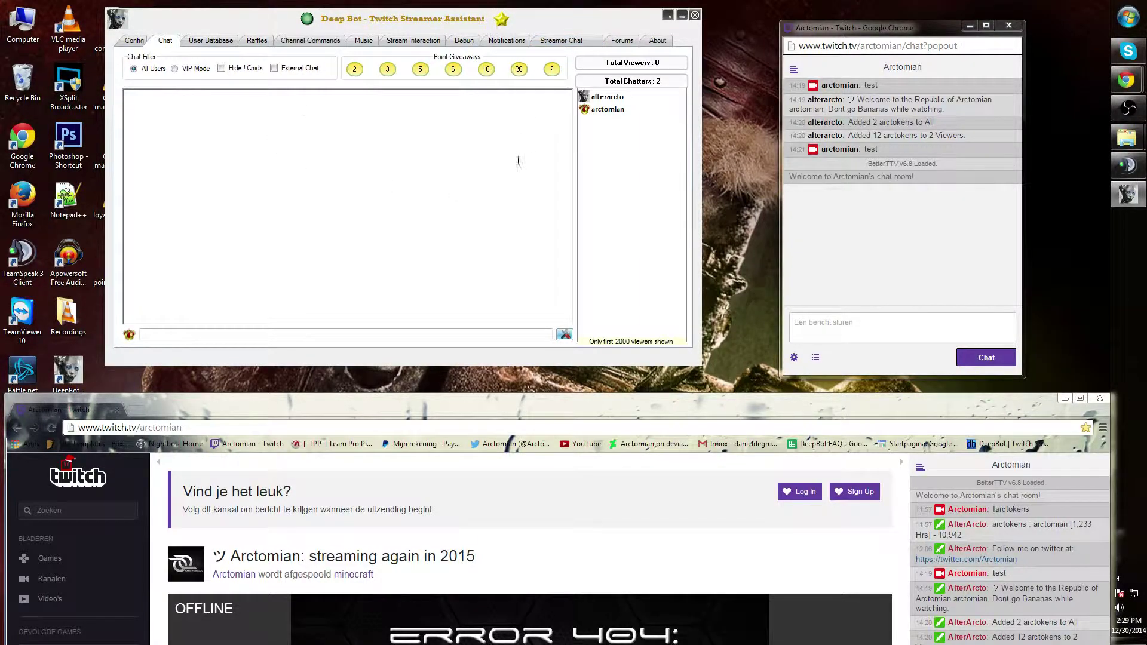
left_click(869, 326)
type("test")
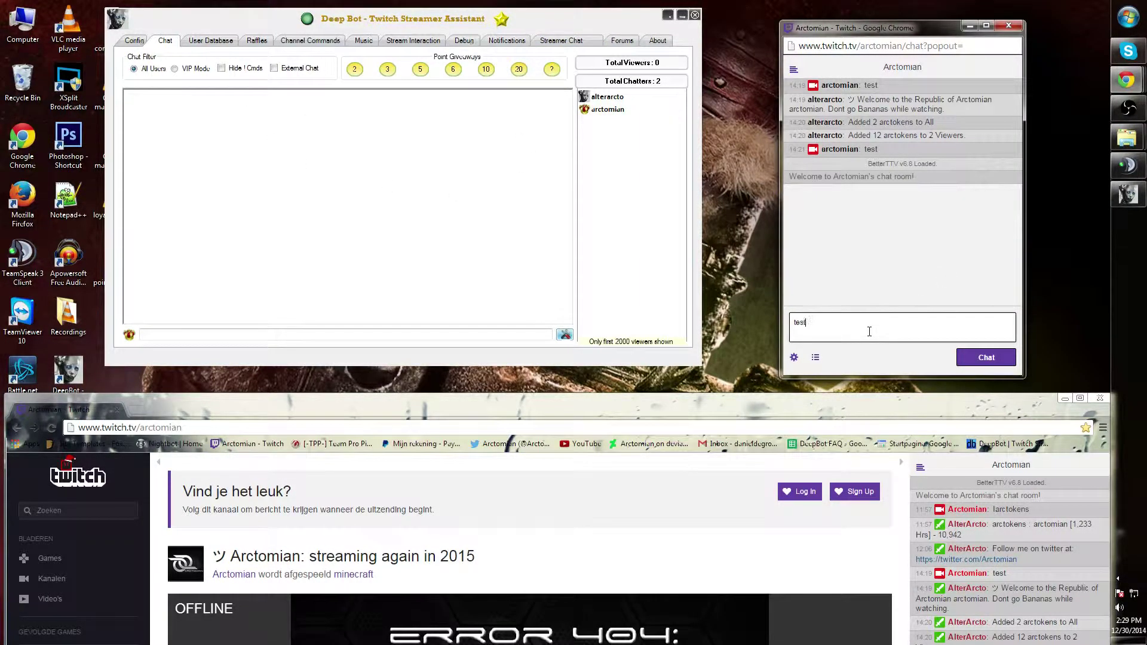
key("Return")
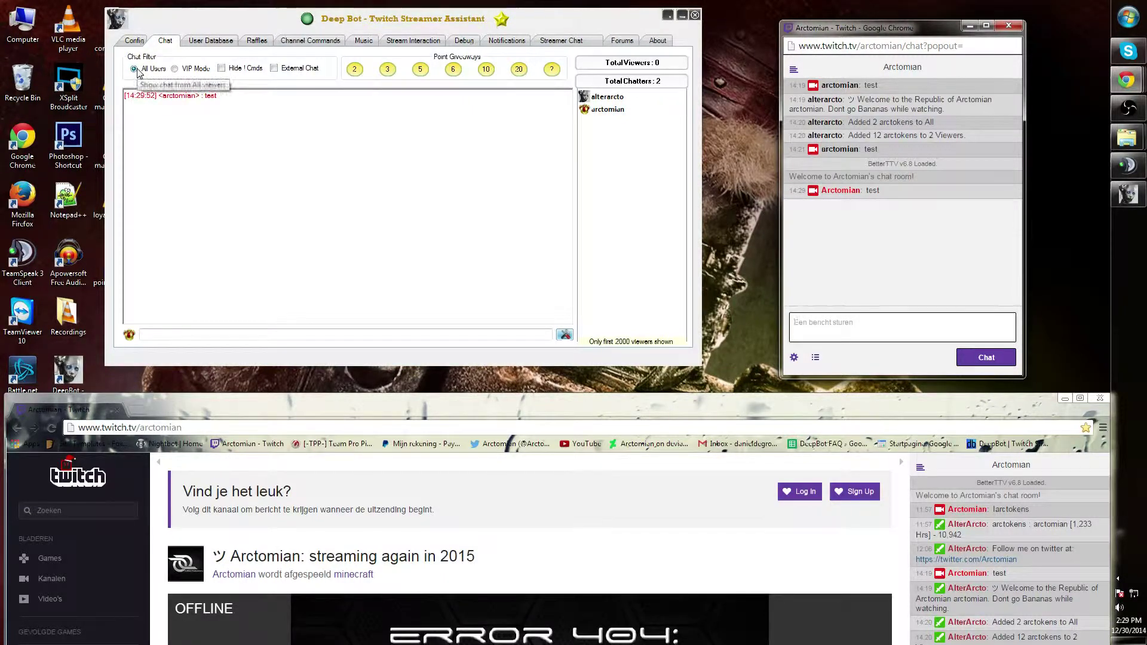
Step: Try the VIP Mode and Hide ! Cmds chat filters, and return the filter to All Users
left_click(175, 70)
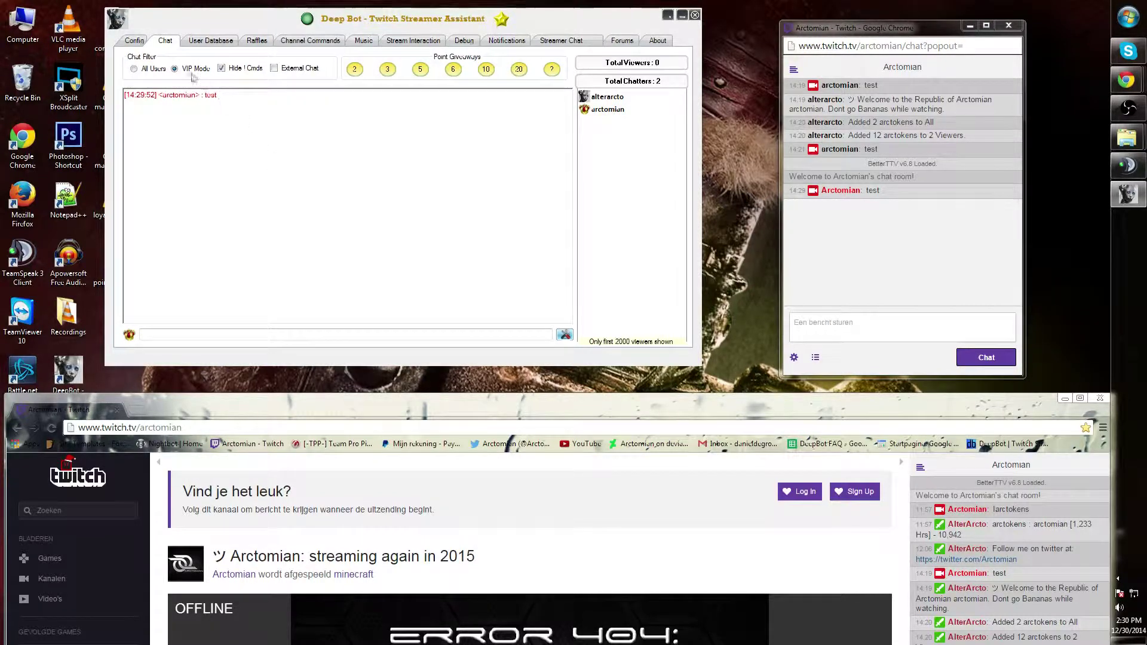
left_click(221, 68)
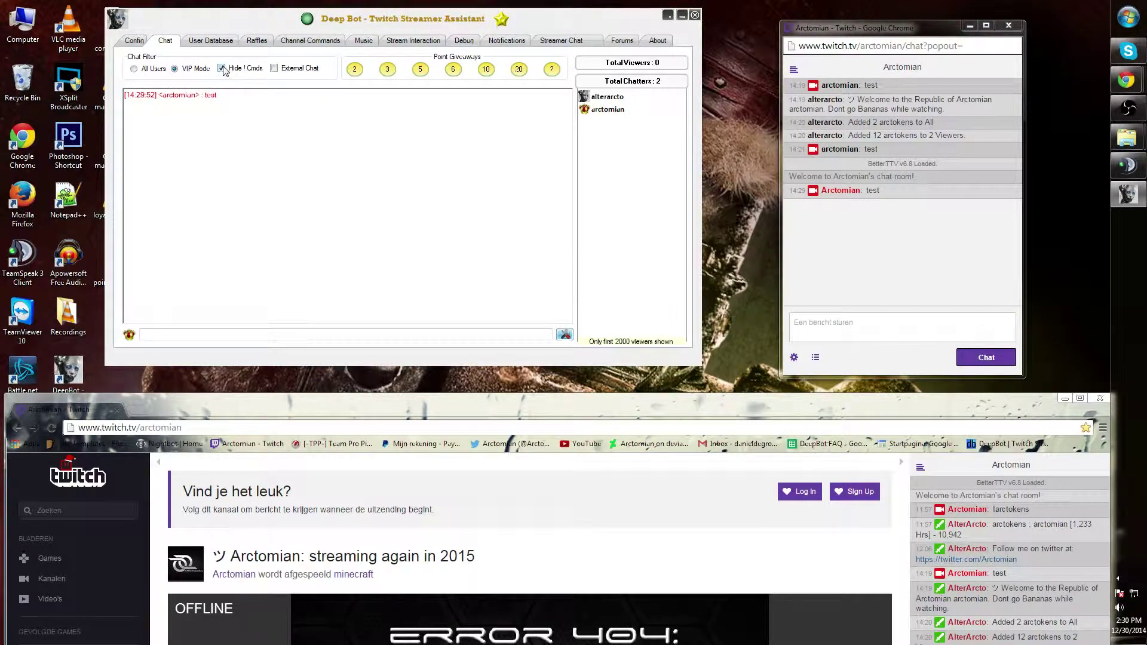
left_click(133, 69)
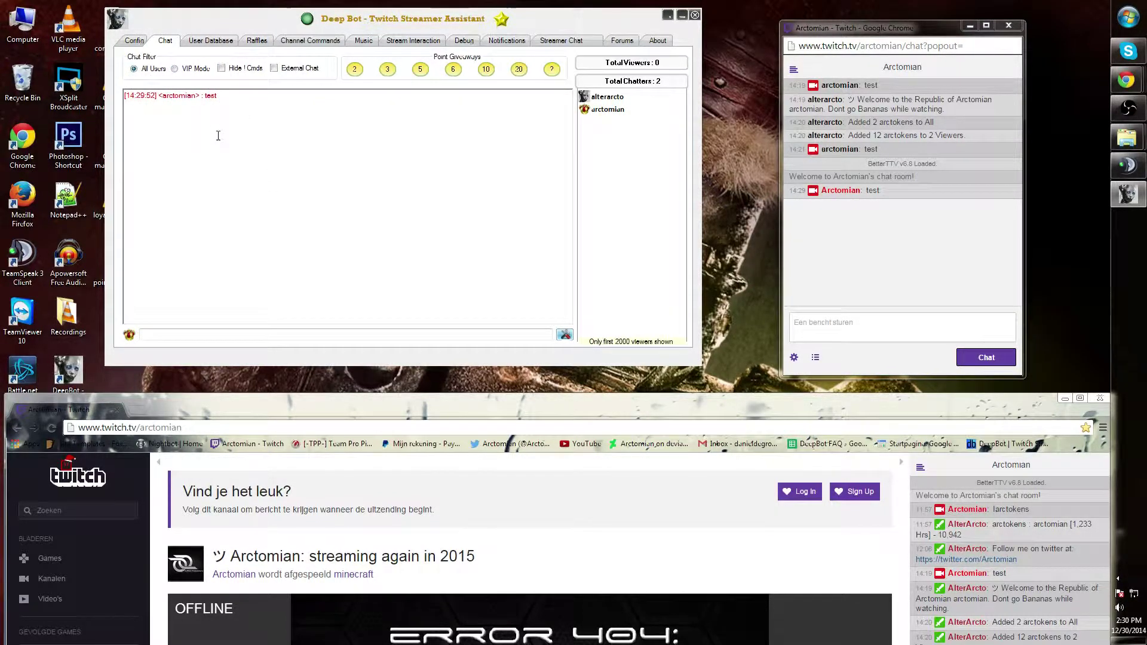
Step: Open the chat color configuration and set the background color to black
left_click(565, 334)
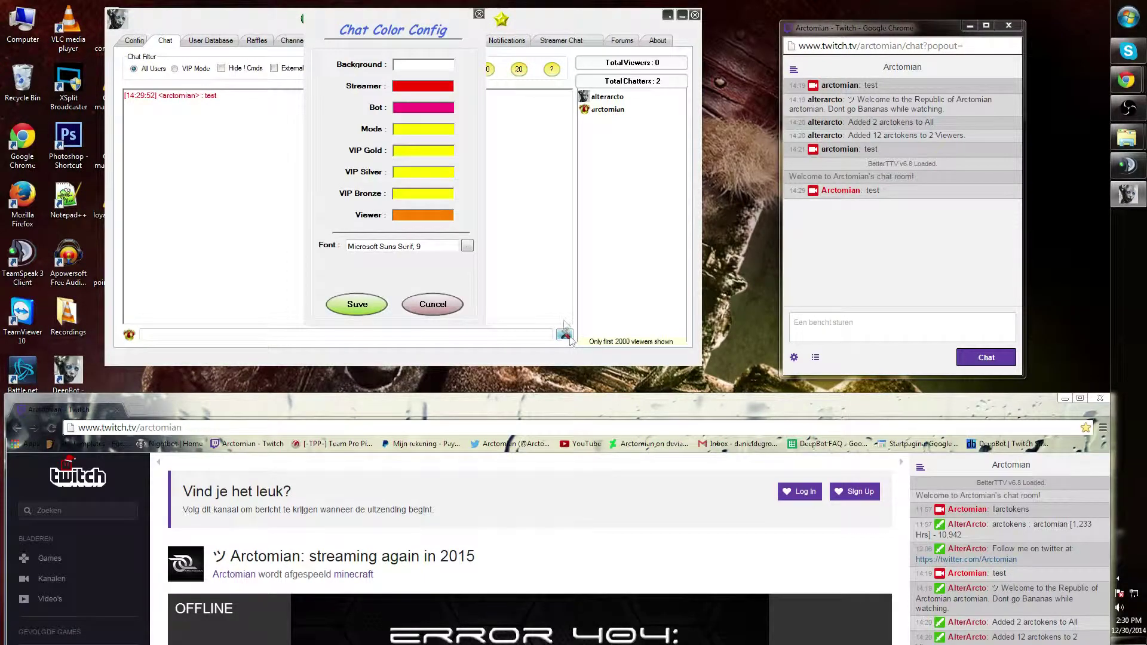
left_click(423, 64)
left_click(432, 251)
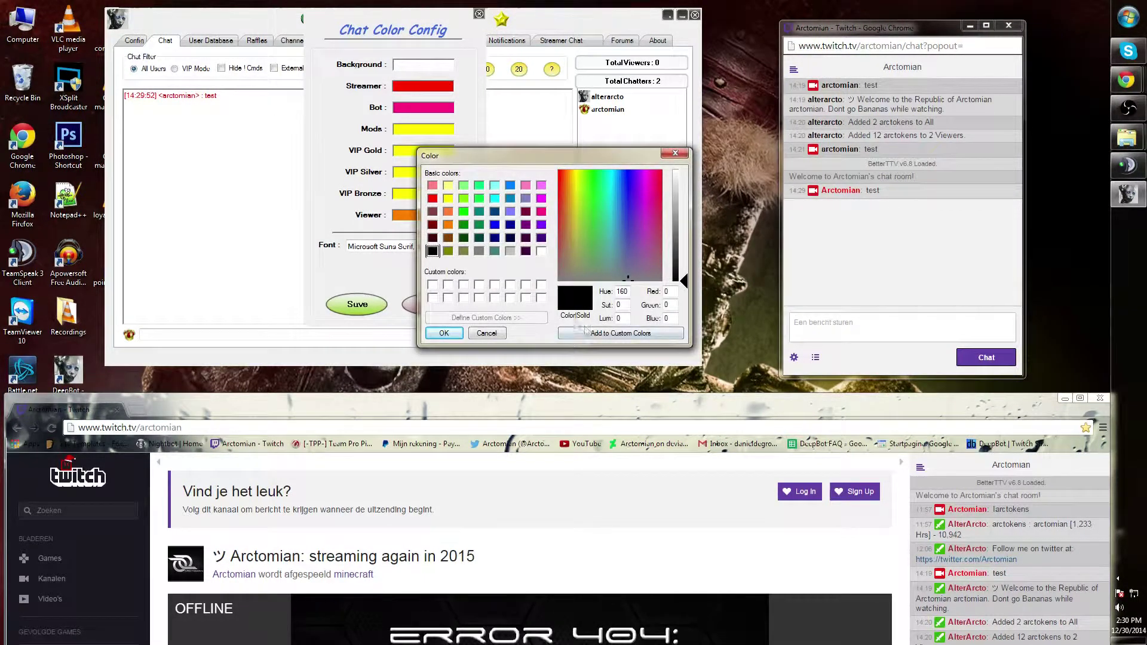
left_click(444, 333)
Step: Set the Streamer chat color to pink and the Bot chat color to red
left_click(421, 86)
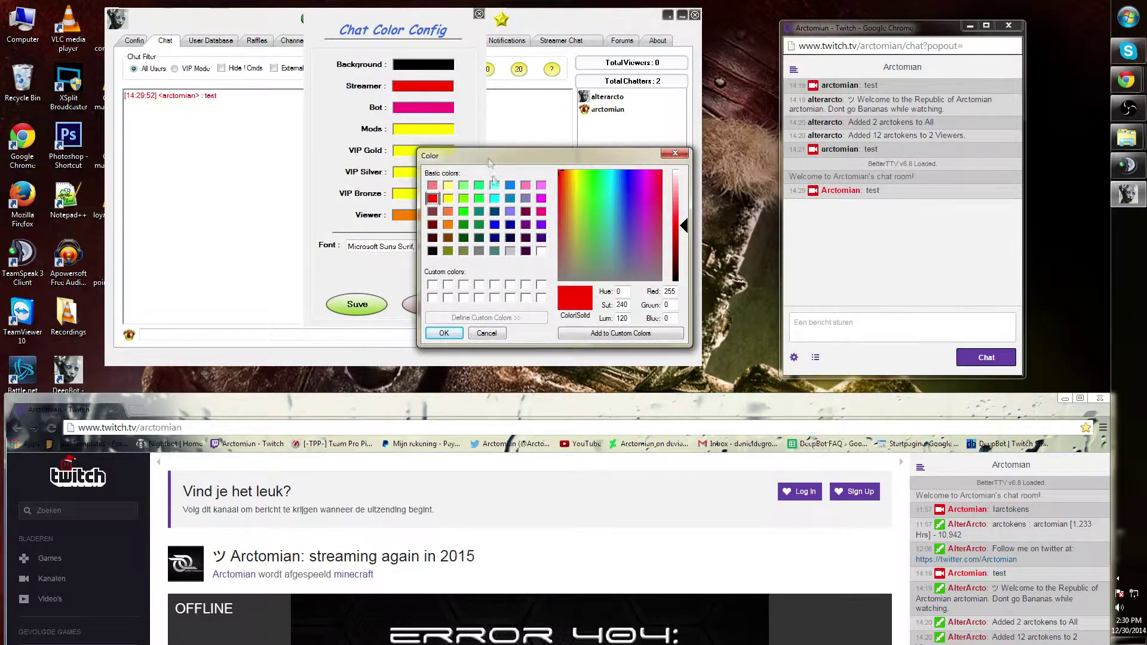
left_click(541, 213)
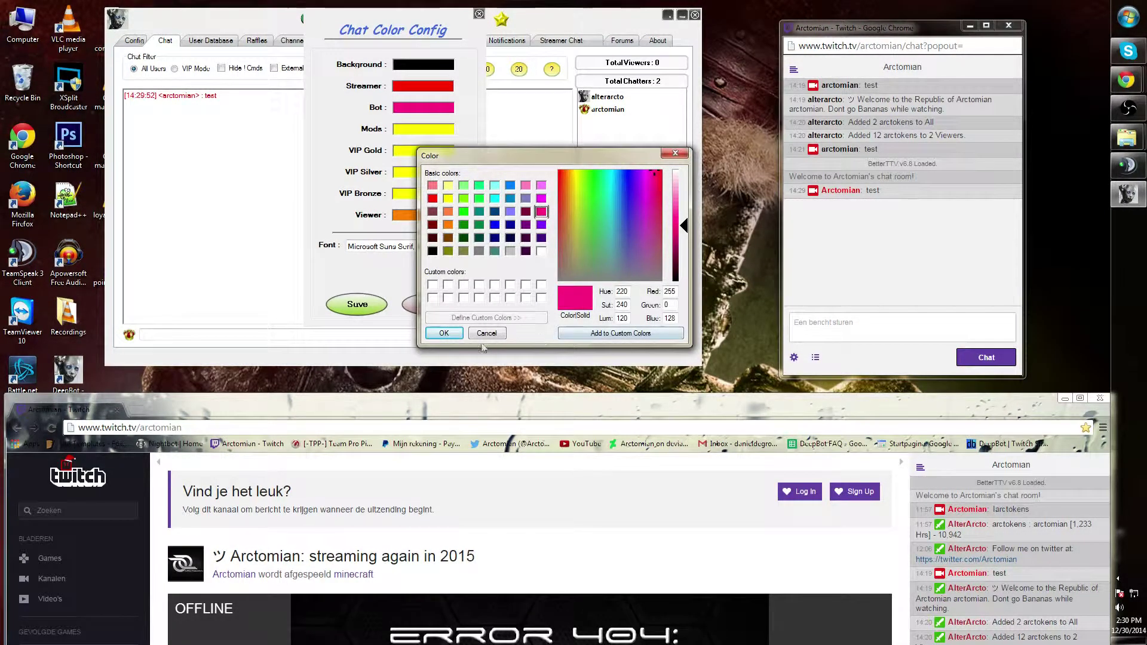
left_click(444, 333)
left_click(411, 113)
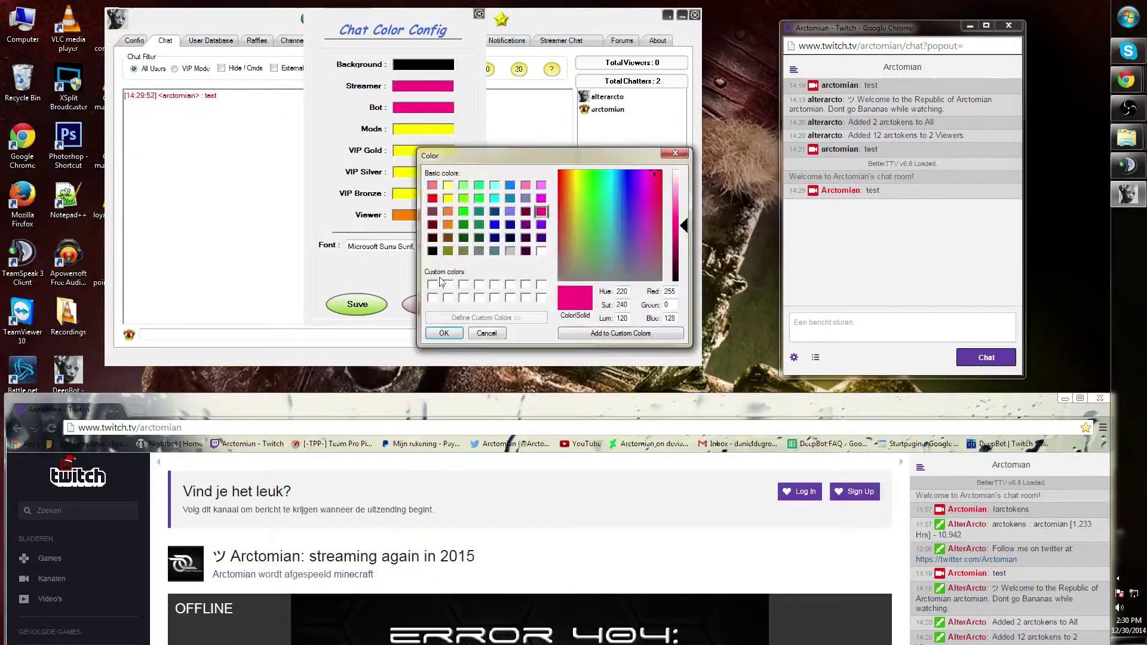
left_click(432, 199)
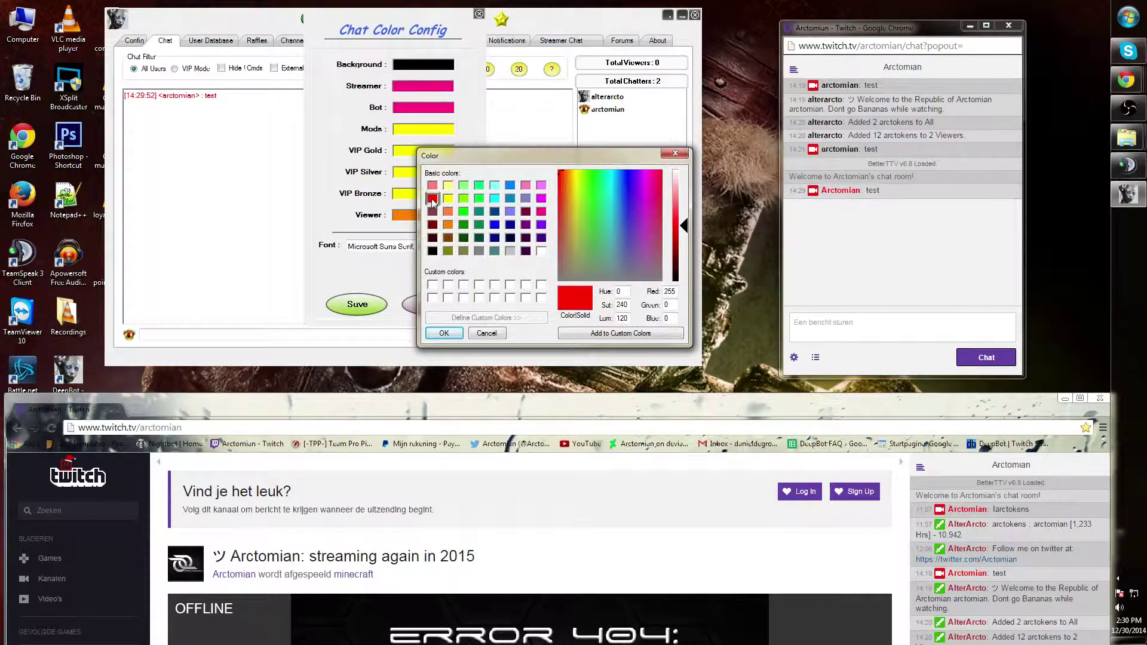
left_click(444, 333)
Step: Set the Mods chat color to olive and the Viewer chat color to white
left_click(415, 130)
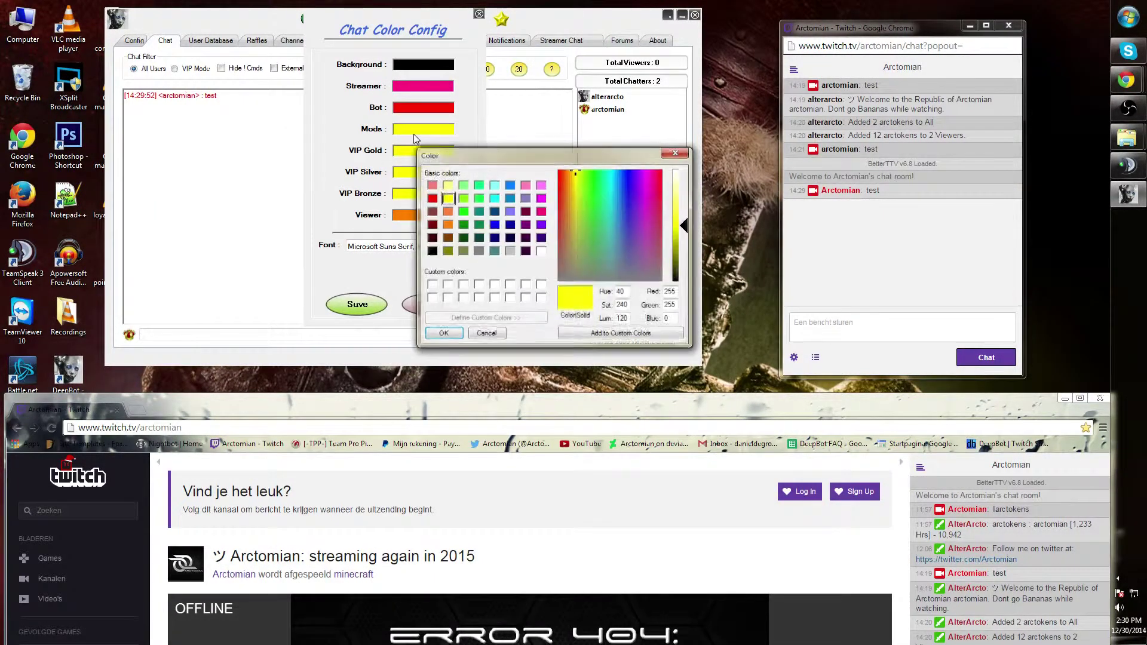
left_click(542, 250)
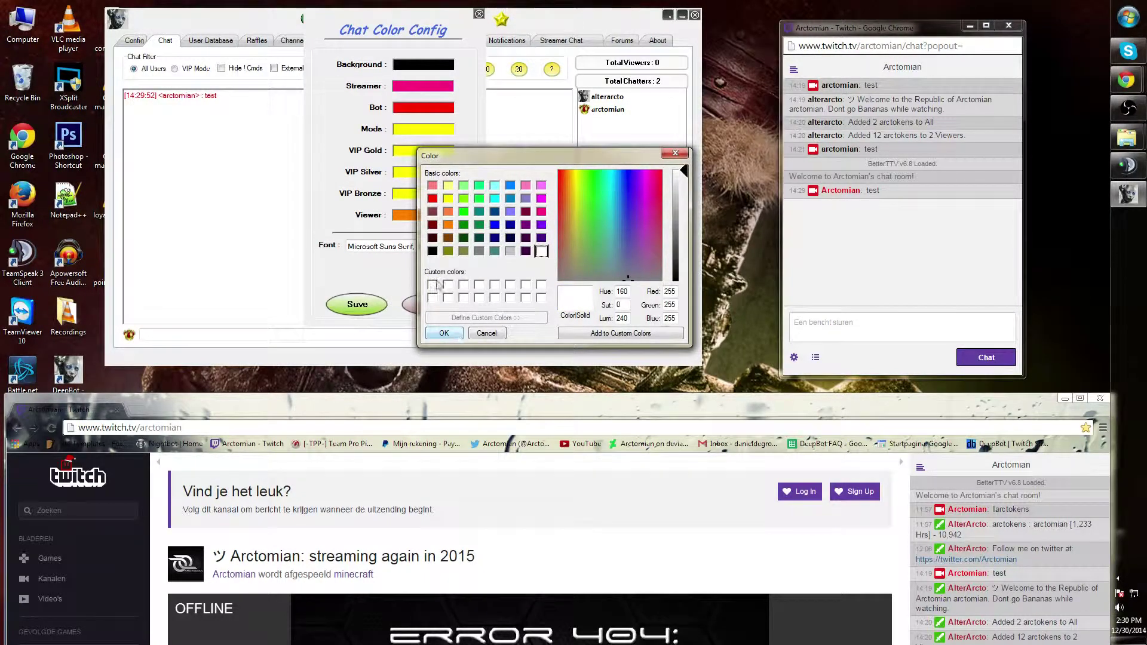
left_click(448, 251)
left_click(444, 333)
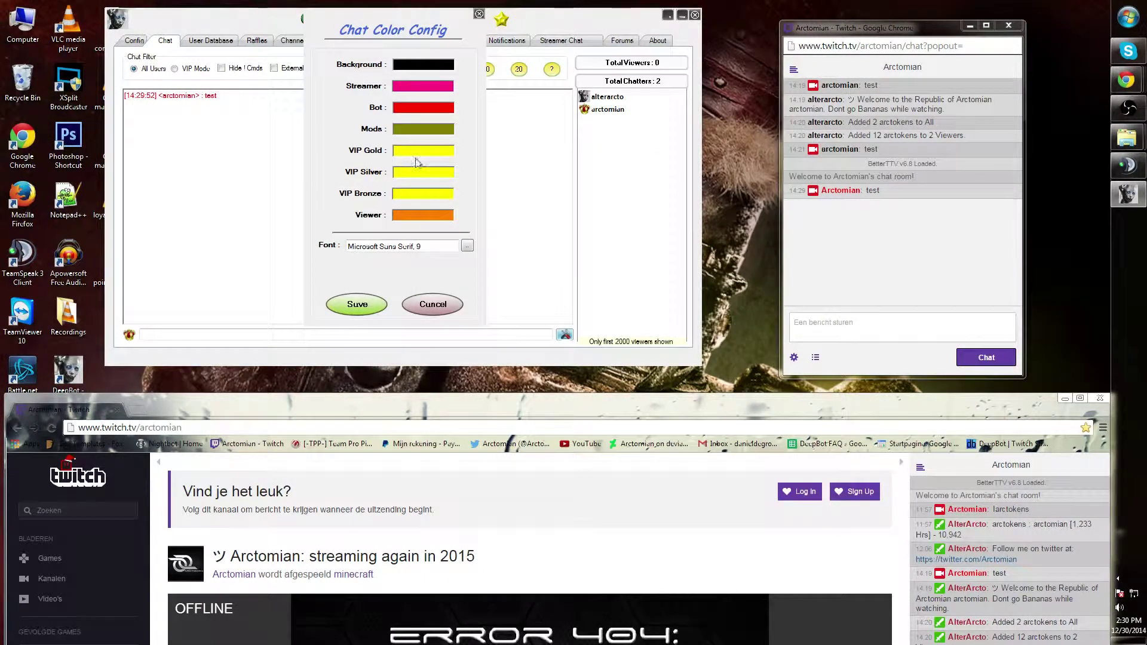
left_click(439, 217)
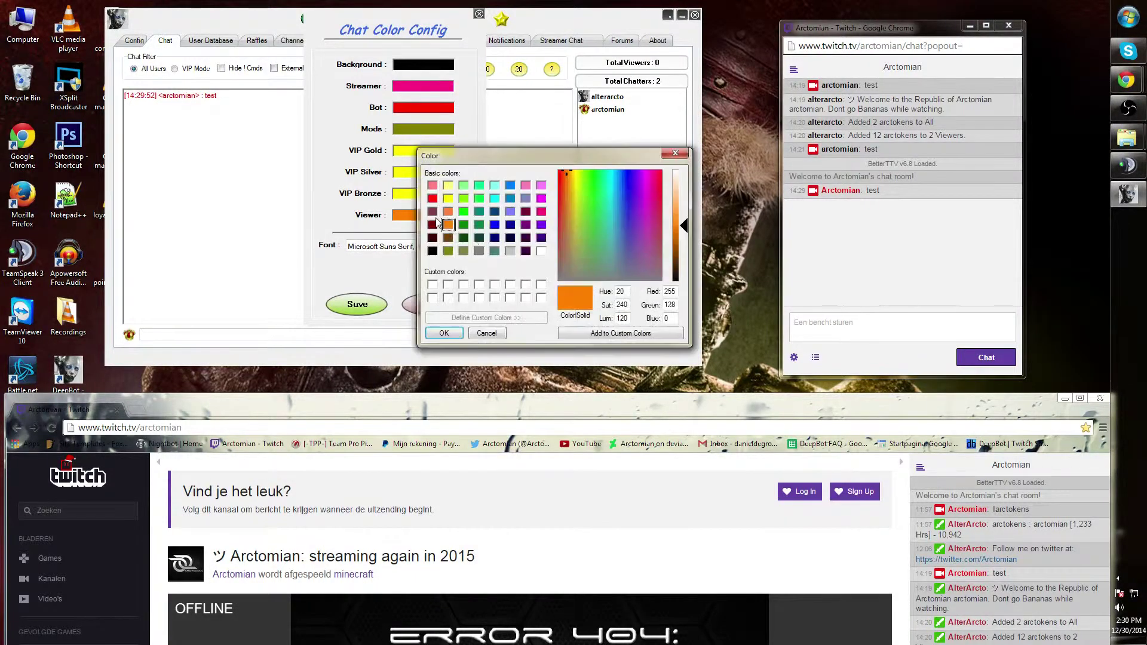
left_click(541, 251)
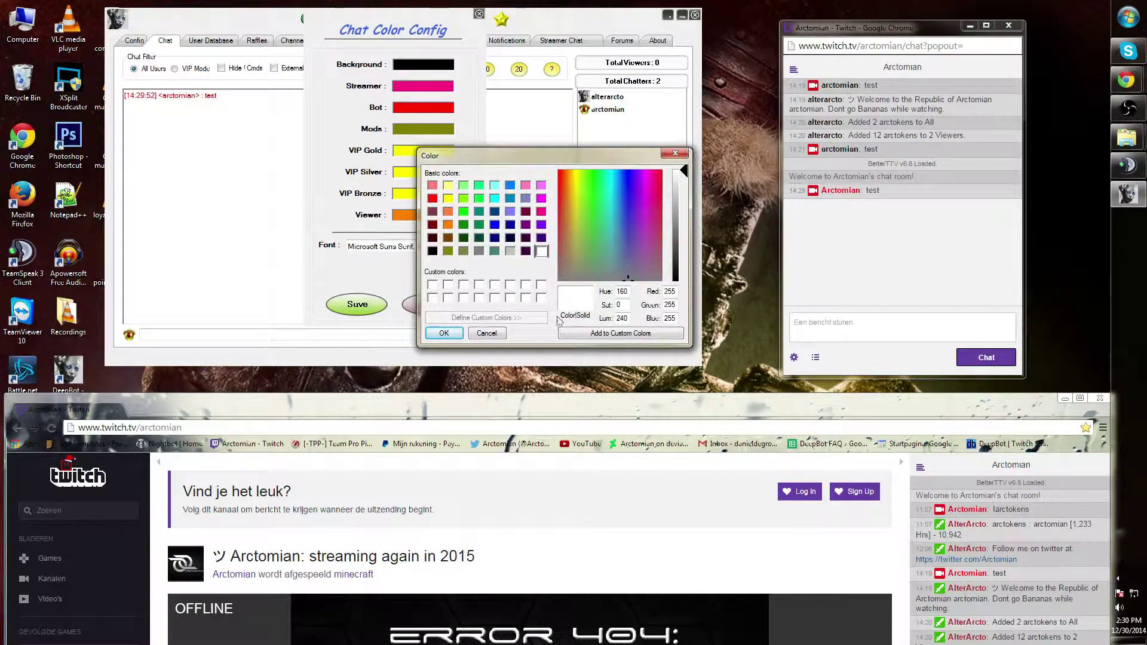
left_click(443, 333)
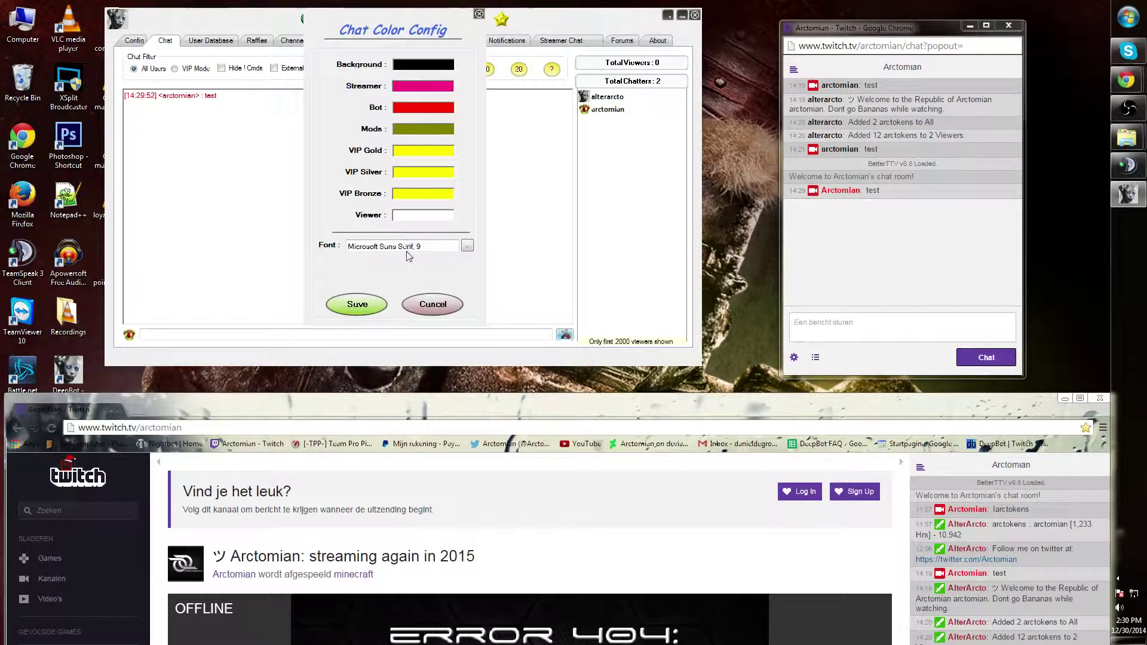
Step: Open the chat font selection and examine the fonts installed in Windows through the Control Panel's Appearance and Personalization settings
left_click(466, 247)
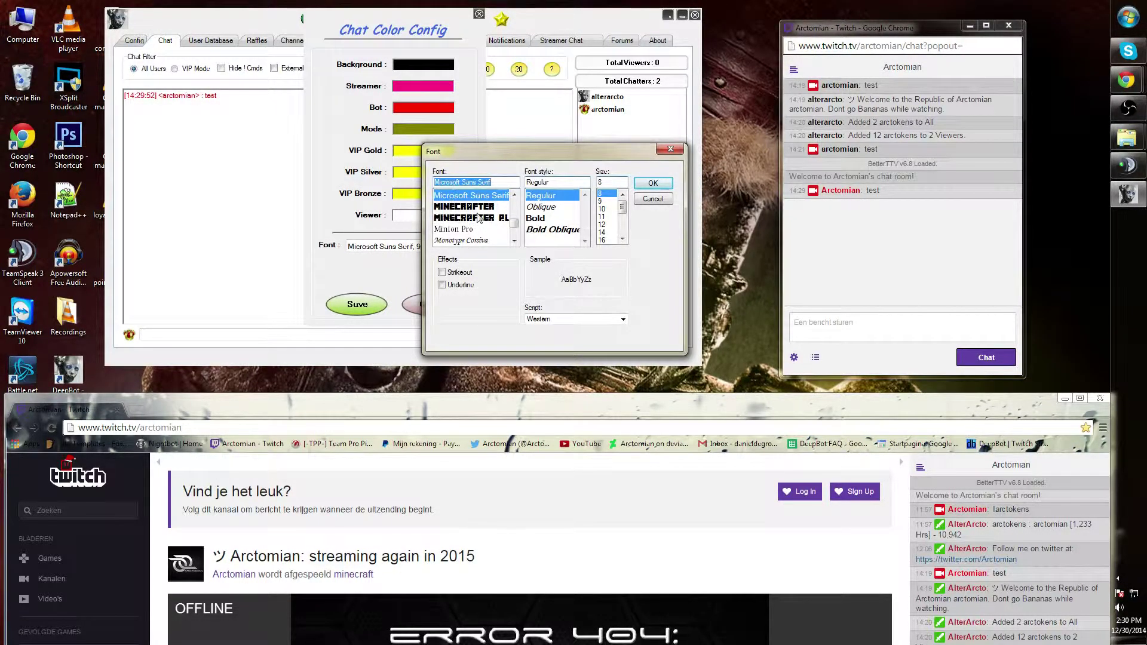
left_click(1127, 18)
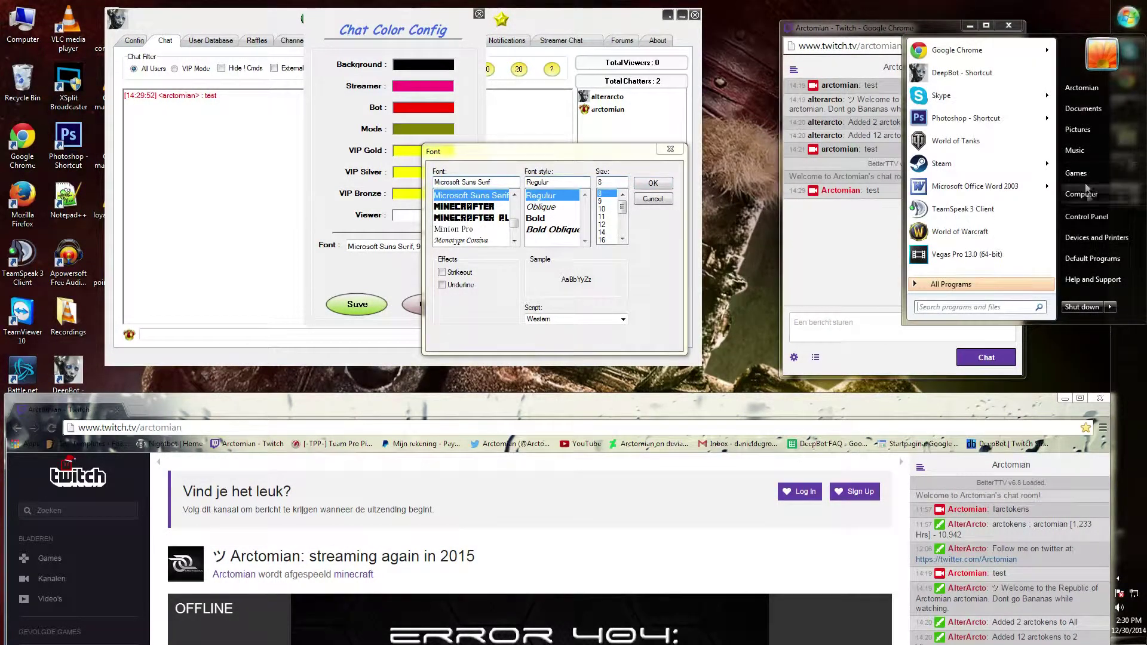
left_click(1087, 217)
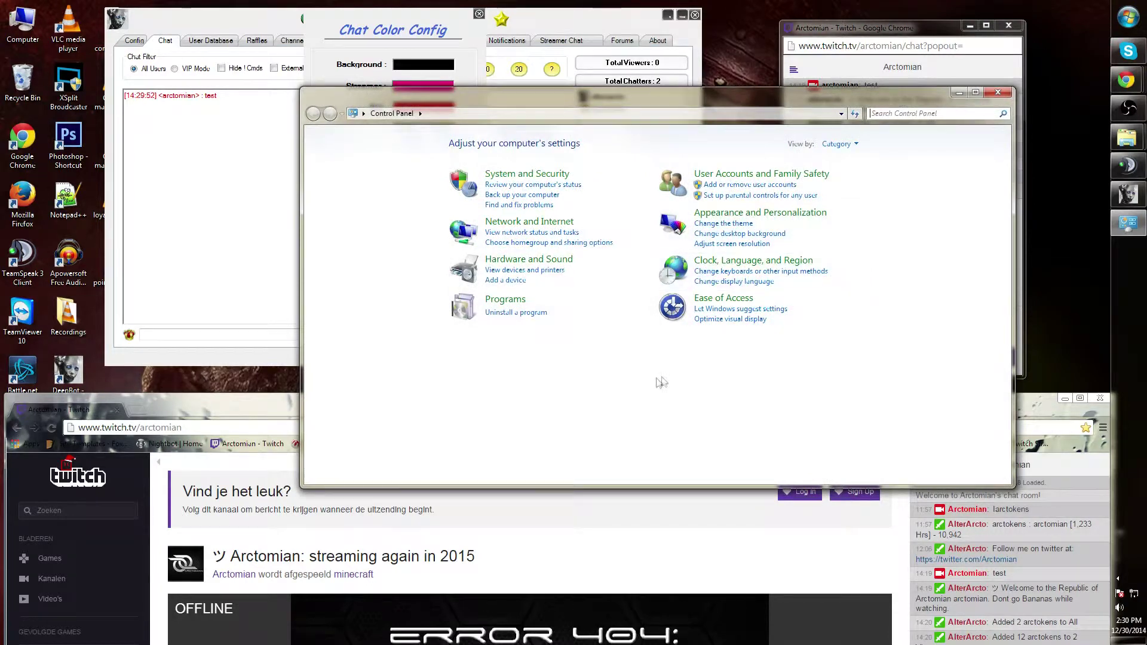
left_click(745, 214)
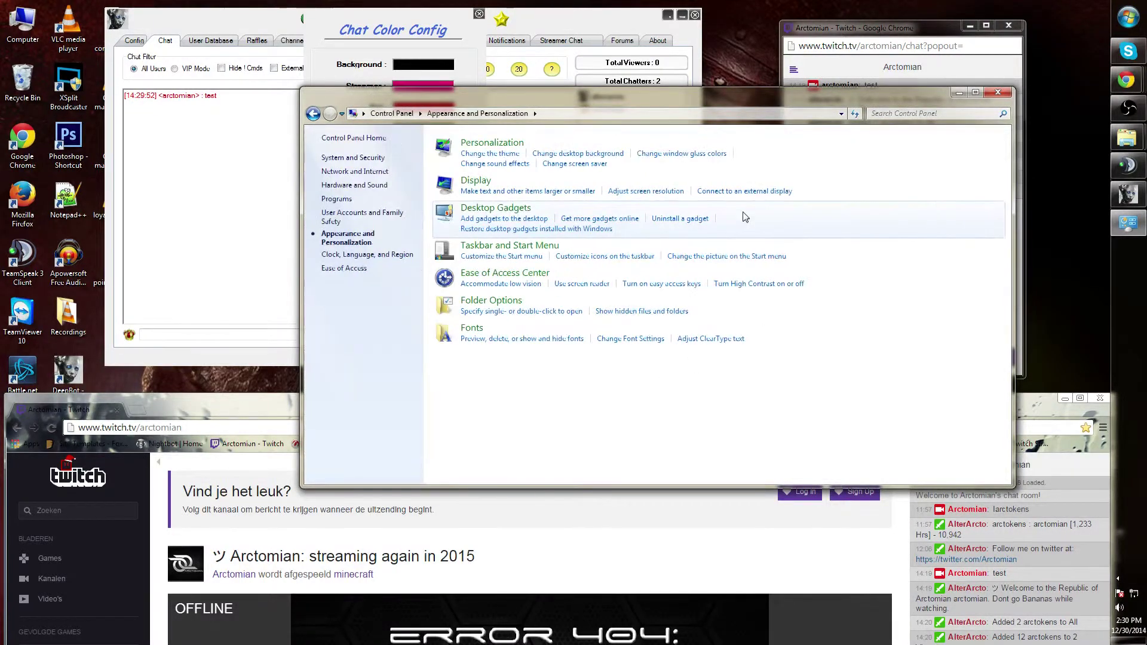
left_click(472, 329)
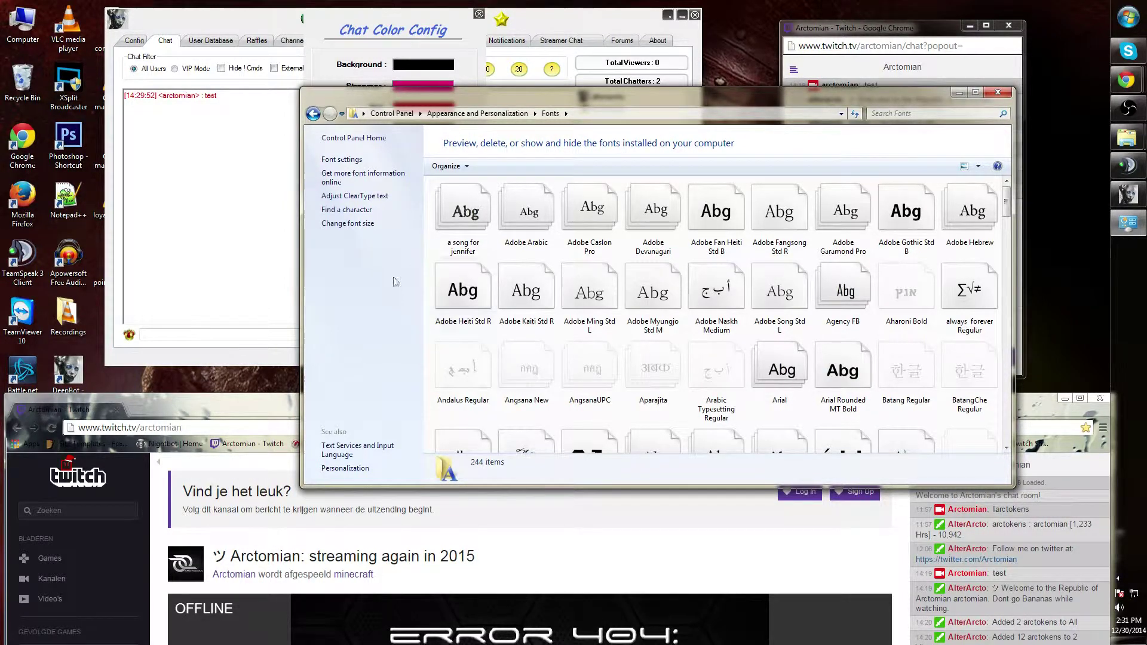
left_click(998, 92)
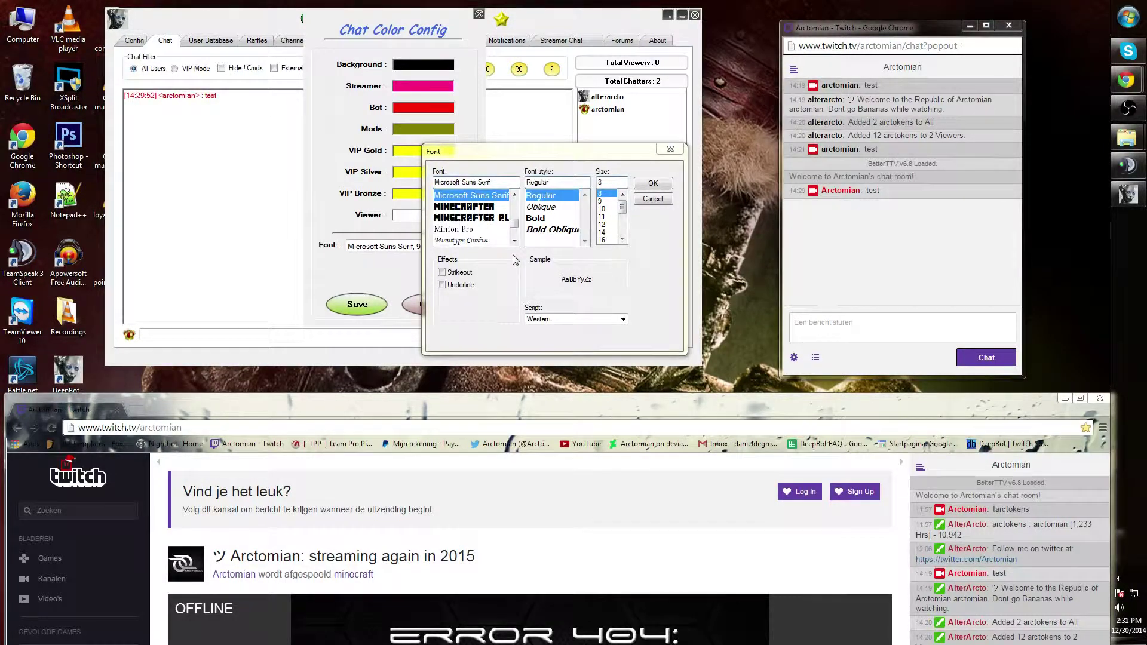
Step: Accept the selected font, save the chat color configuration and send "test" in the pop-out Twitch chat
left_click(648, 186)
left_click(357, 305)
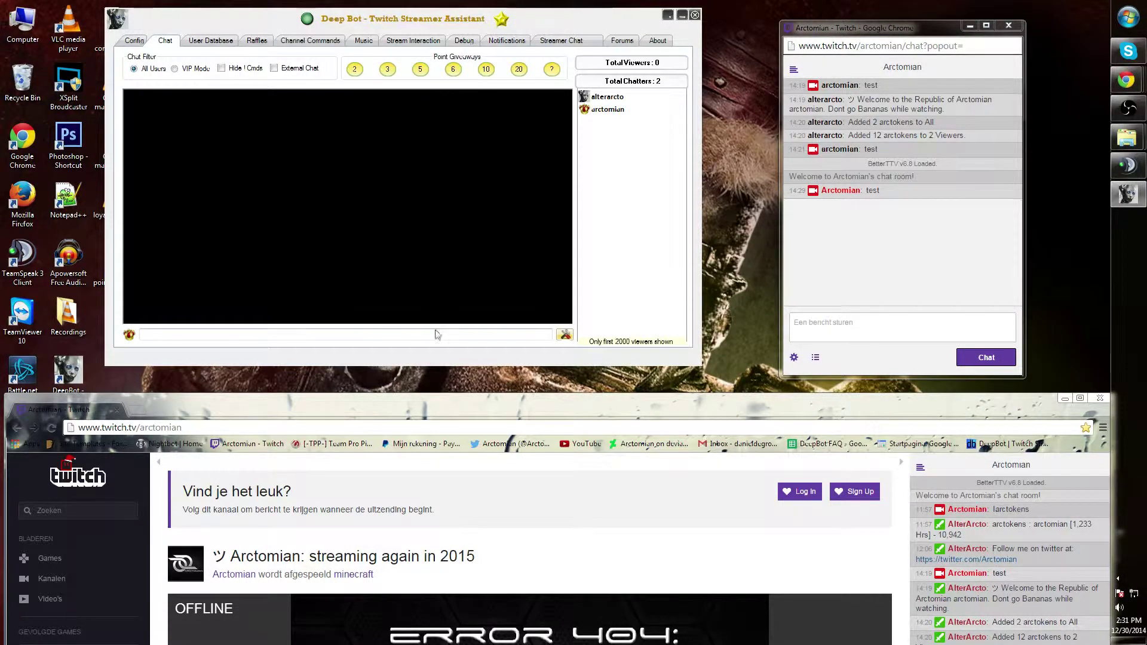
left_click(903, 327)
type("test")
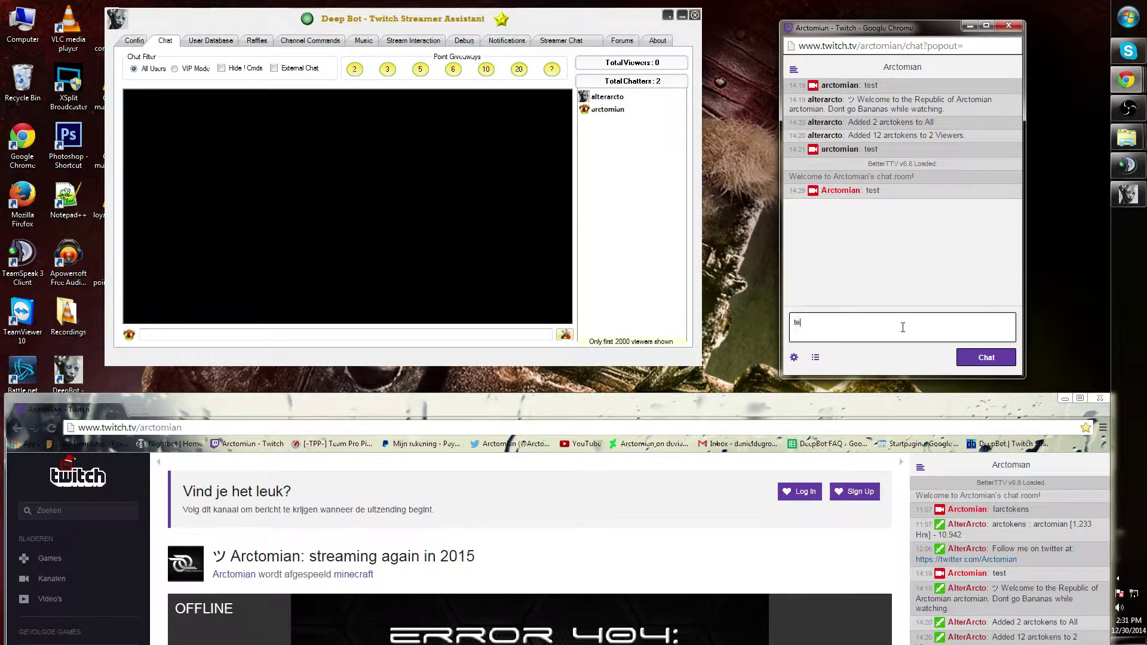
key("Return")
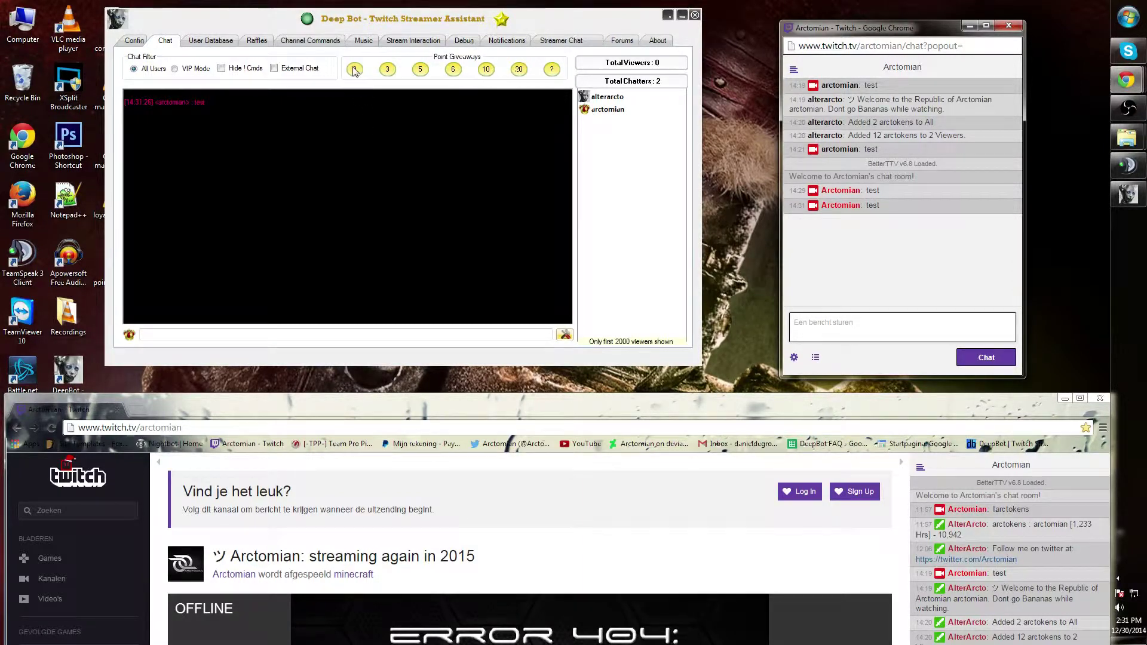
Step: Give 2 points to everyone, and add a custom 777 points to all online viewers
left_click(355, 70)
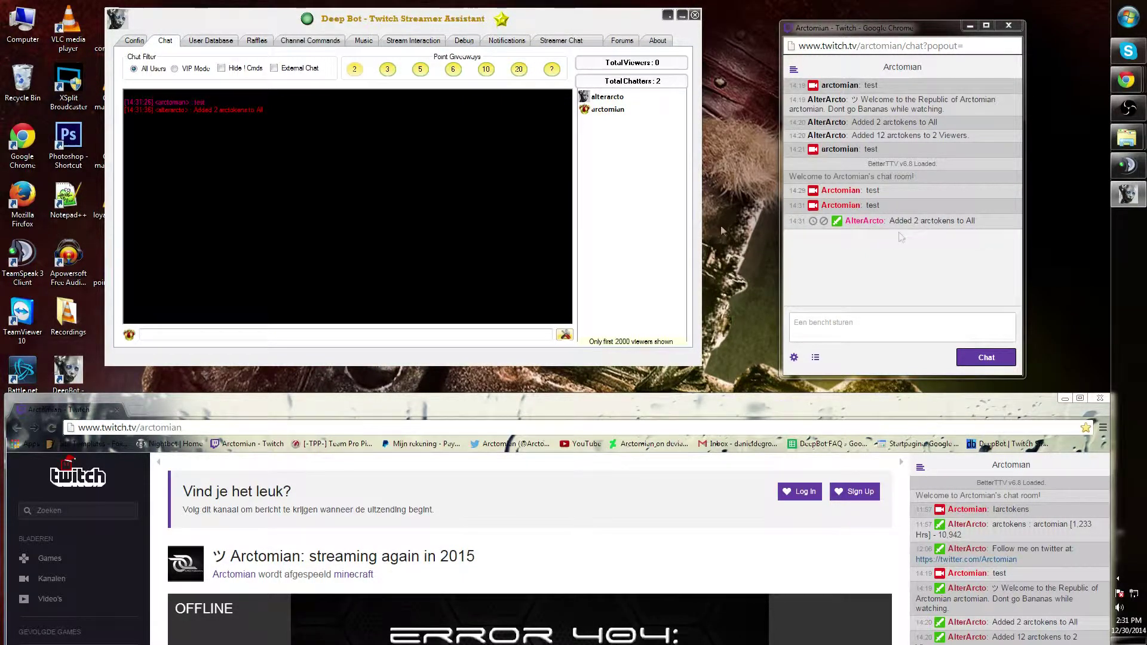
left_click(552, 69)
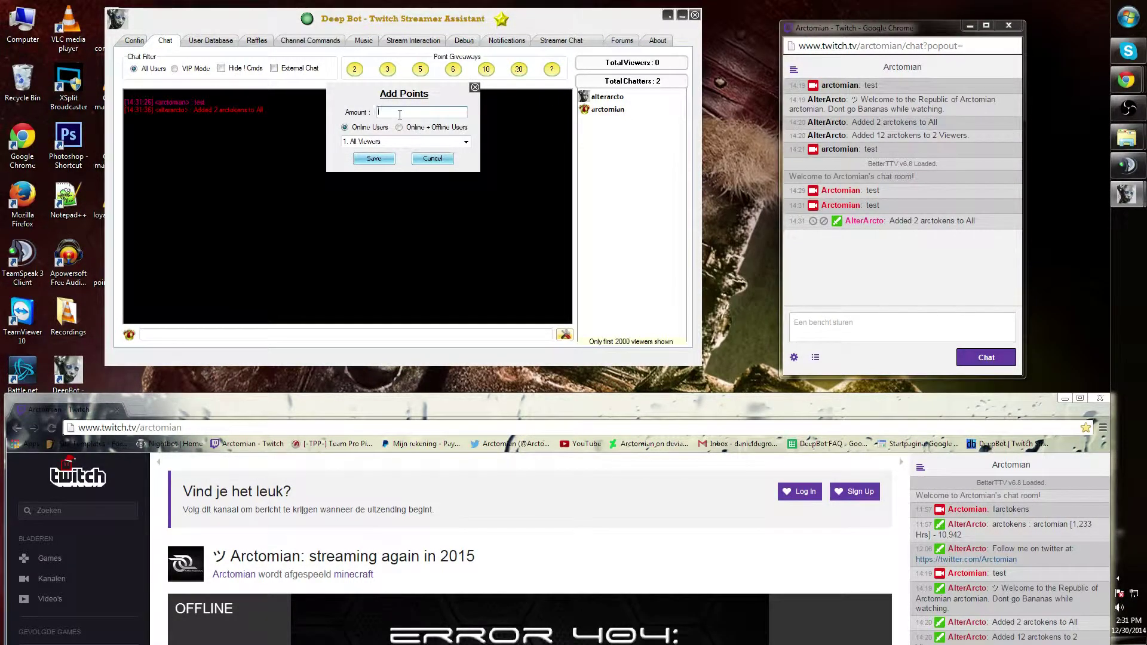
type("777")
left_click(374, 159)
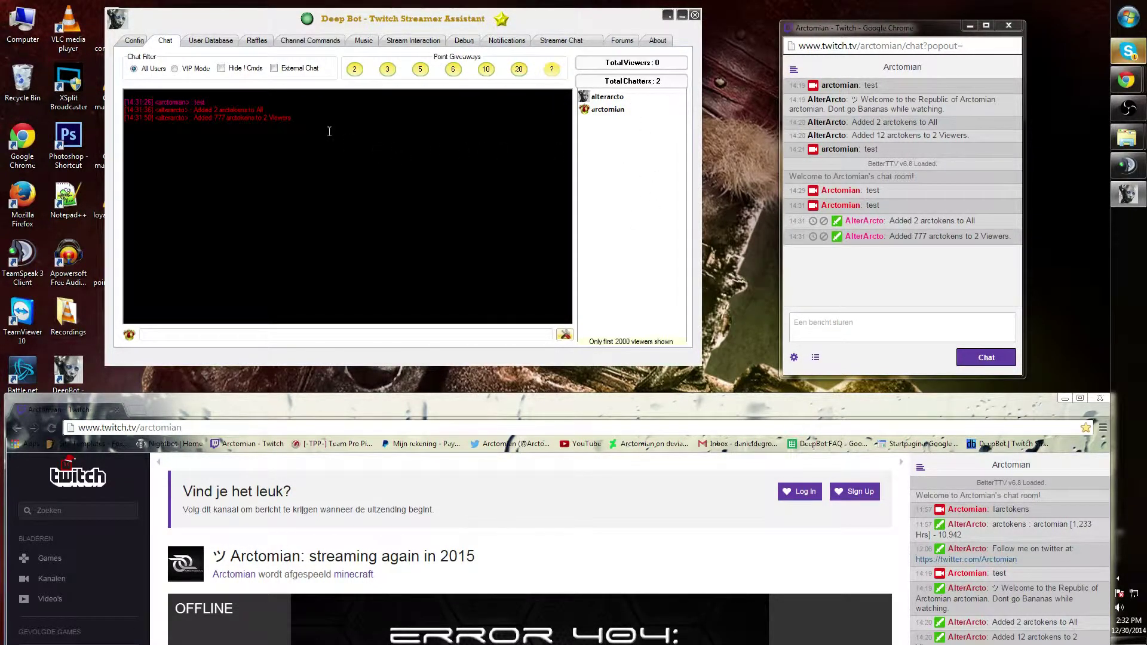
Step: Enable the External Chat option and open the separate chat window
left_click(275, 69)
left_click(331, 68)
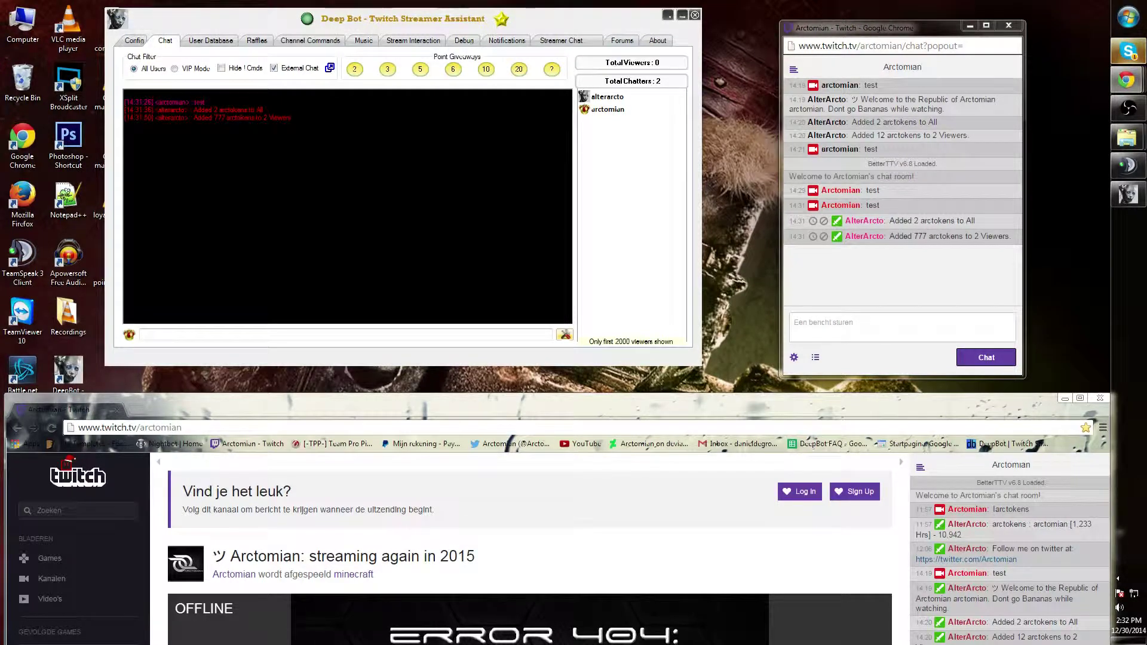